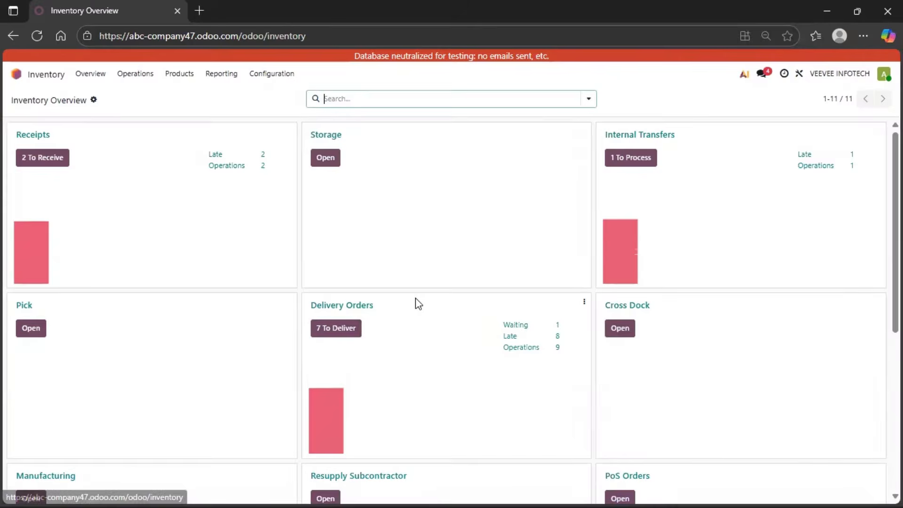
Search the Inventory settings for "ware" to check the warehouse options Storage Locations and Multi-Step Routes.
{"action": "left_click", "coordinate": [284, 75]}
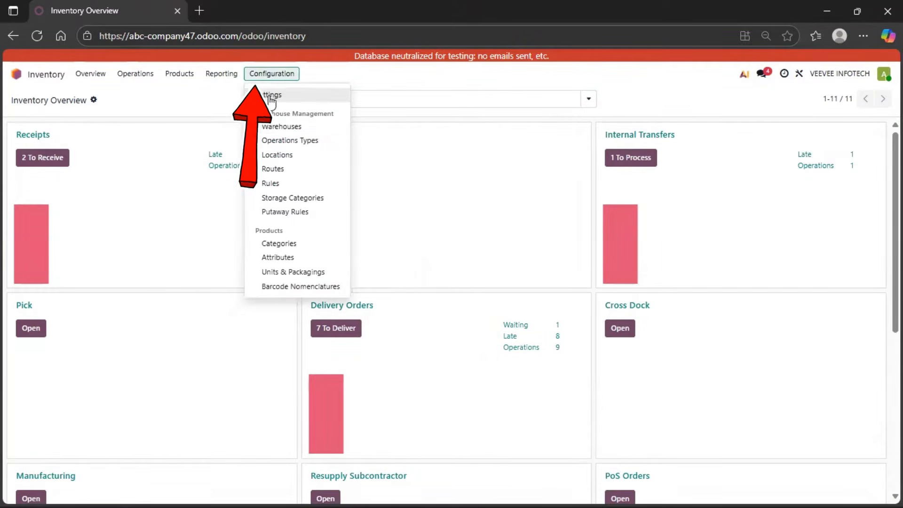
{"action": "left_click", "coordinate": [271, 95]}
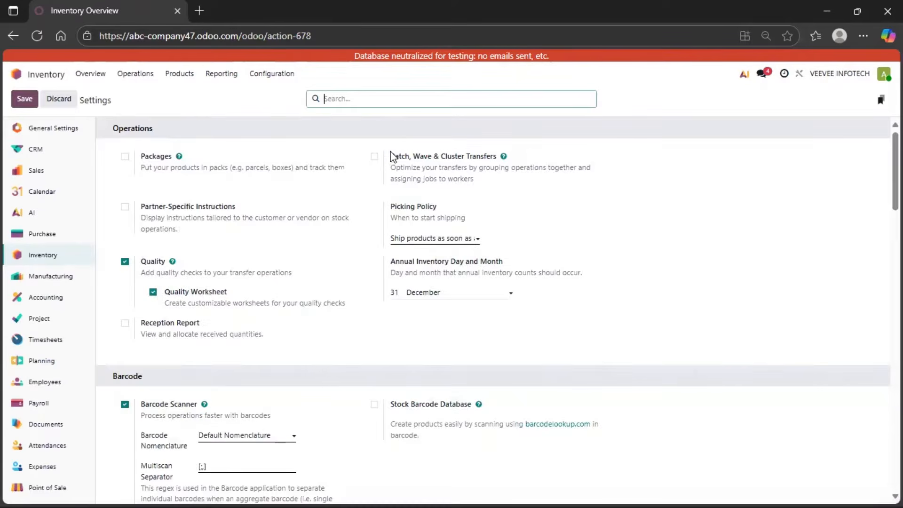
{"action": "type", "text": "ware"}
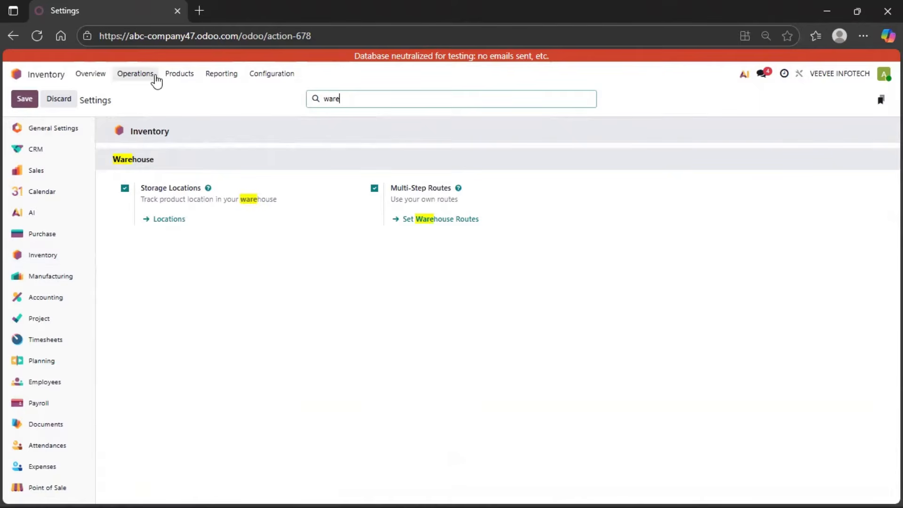
Create and save a second warehouse with the suggested name and short name WH 2, and return to the warehouse list.
{"action": "left_click", "coordinate": [256, 84]}
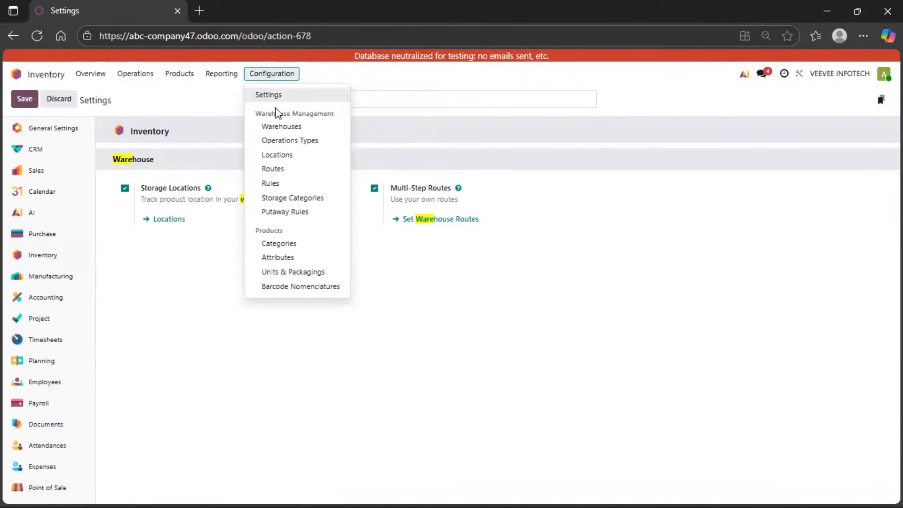
{"action": "left_click", "coordinate": [288, 131]}
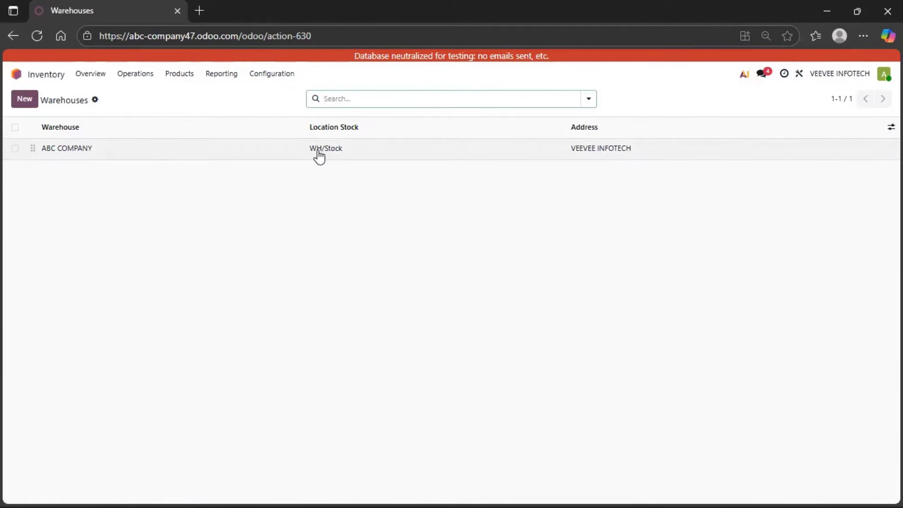
{"action": "left_click", "coordinate": [25, 100]}
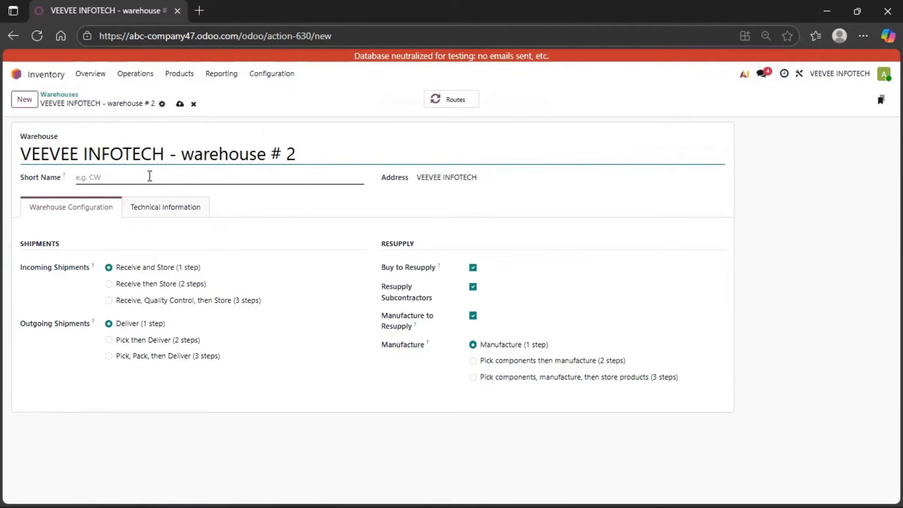
{"action": "left_click", "coordinate": [150, 176]}
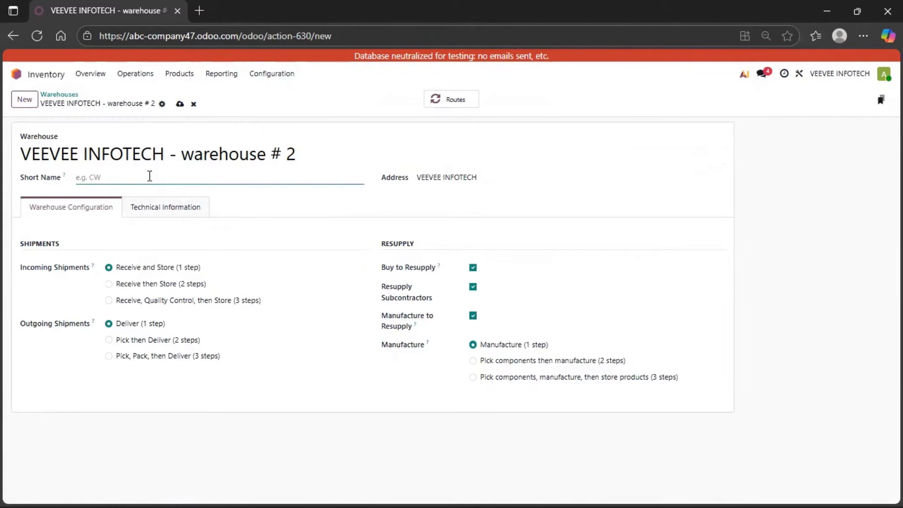
{"action": "type", "text": "WH 2"}
{"action": "left_click", "coordinate": [179, 105]}
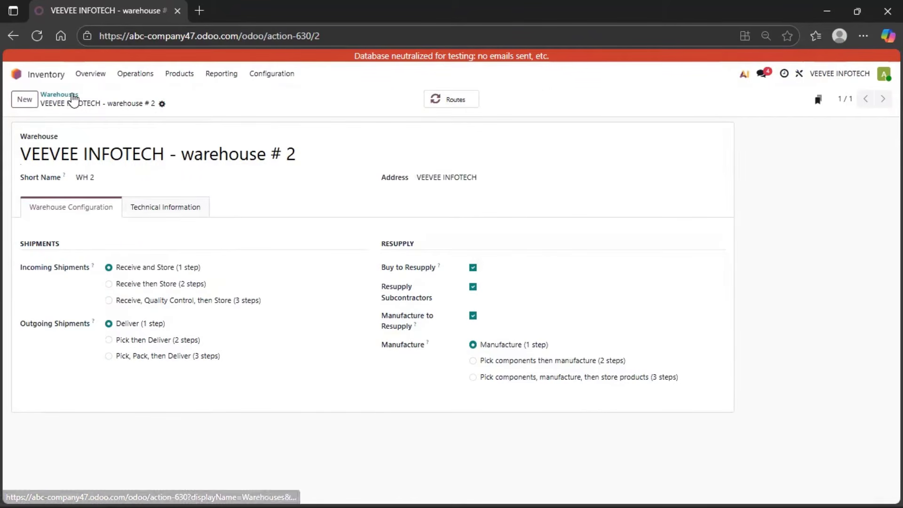
{"action": "left_click", "coordinate": [71, 95]}
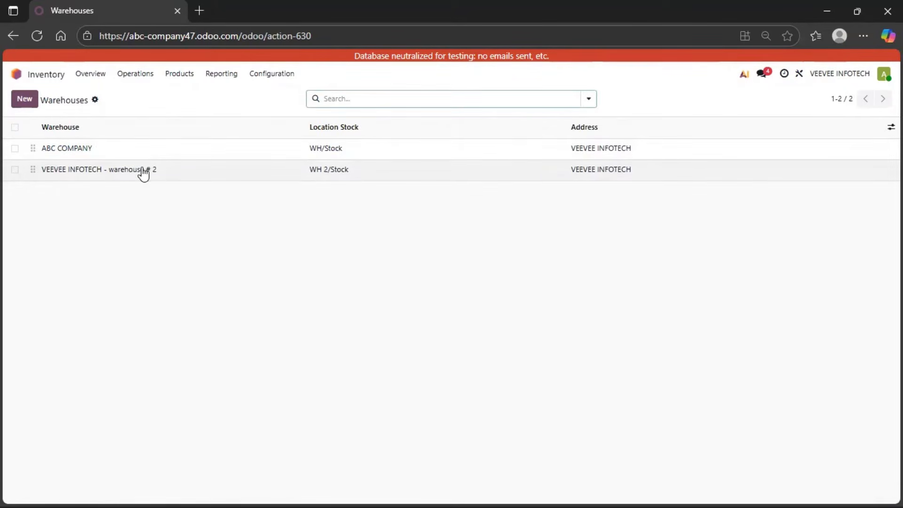
Examine the details of the WH 2/Stock location in the configured warehouse locations.
{"action": "left_click", "coordinate": [267, 78]}
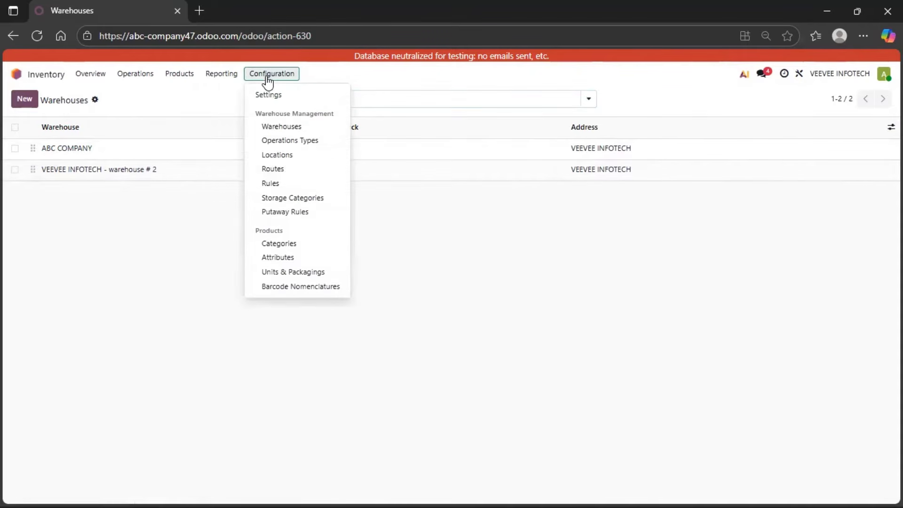
{"action": "left_click", "coordinate": [283, 156]}
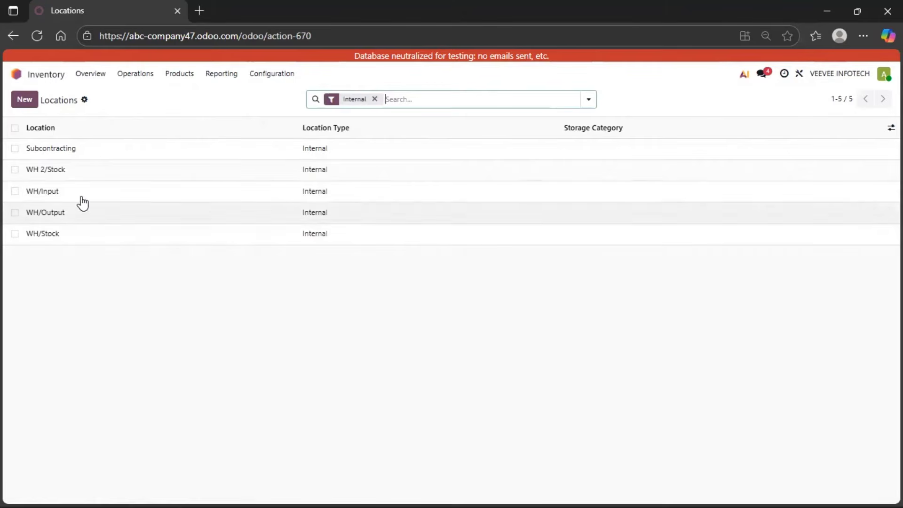
{"action": "left_click", "coordinate": [74, 170]}
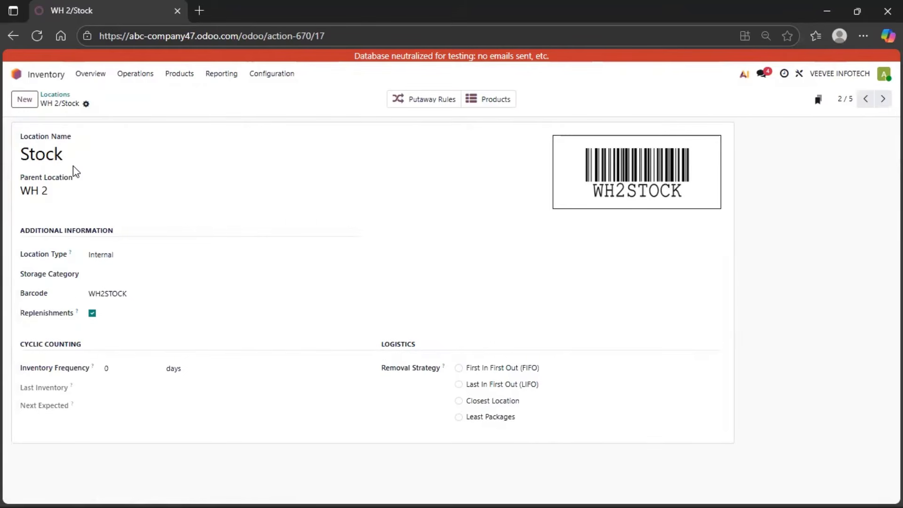
{"action": "left_click", "coordinate": [54, 96]}
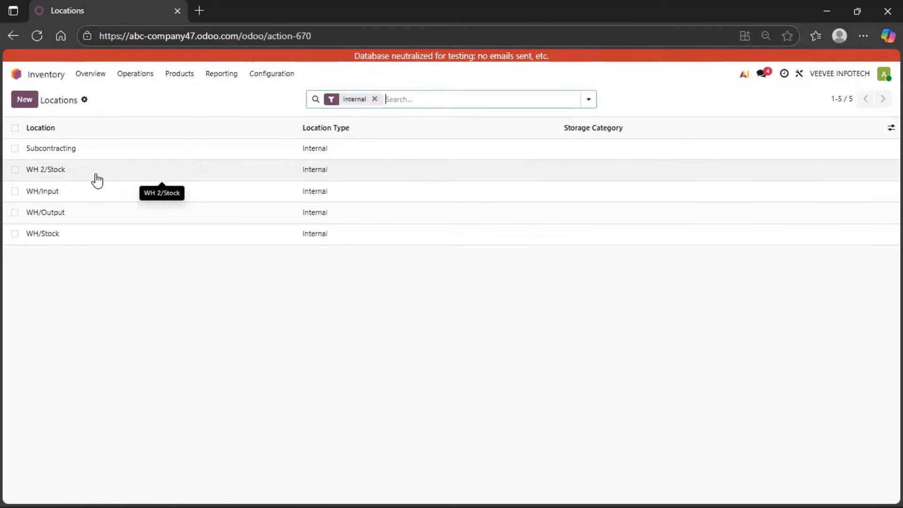
Start a new location named SCROP with WH 2/Stock as its parent location.
{"action": "left_click", "coordinate": [271, 75]}
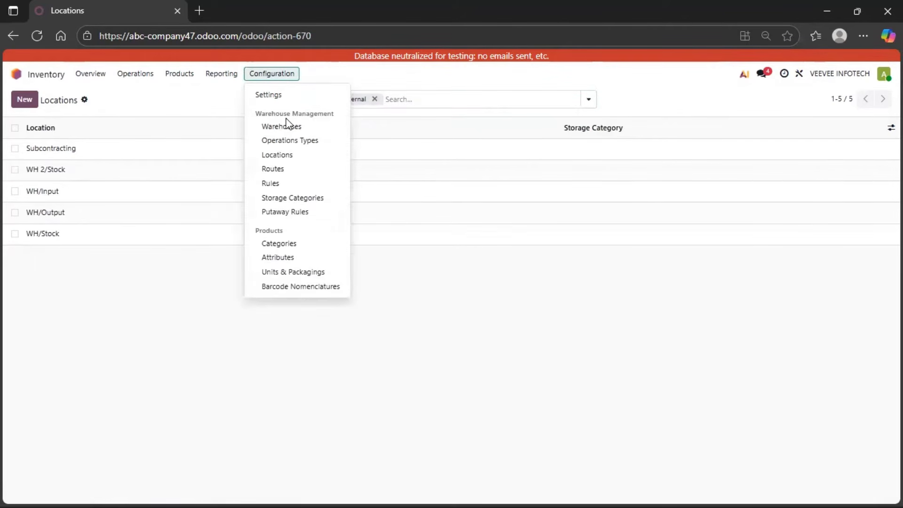
{"action": "left_click", "coordinate": [277, 156]}
{"action": "left_click", "coordinate": [20, 105]}
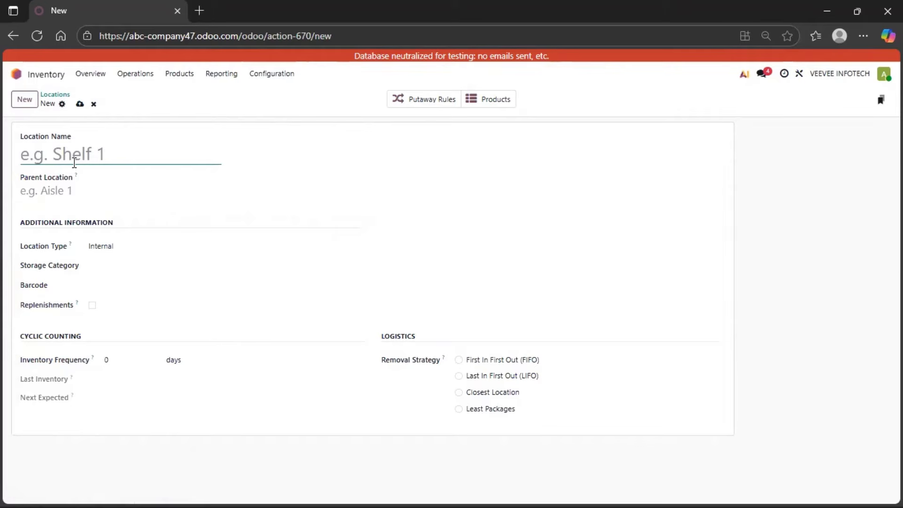
{"action": "type", "text": "Scrap"}
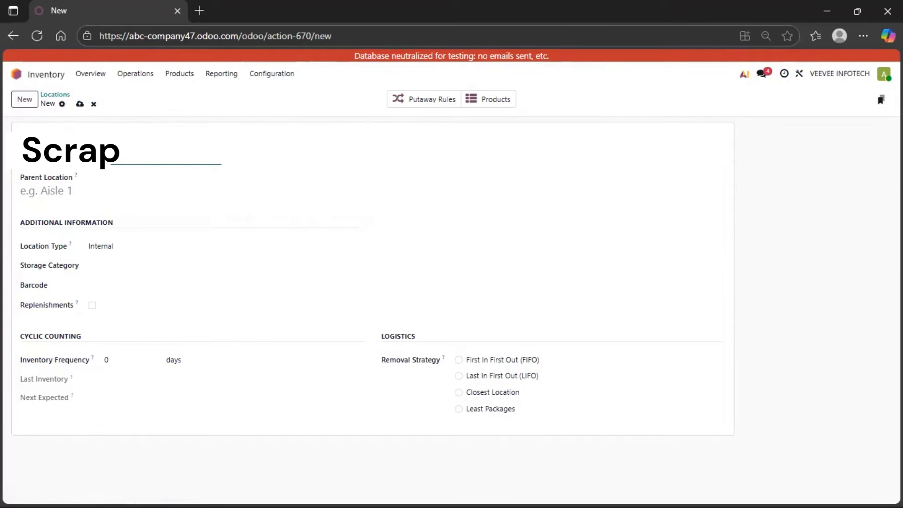
{"action": "left_click", "coordinate": [67, 189]}
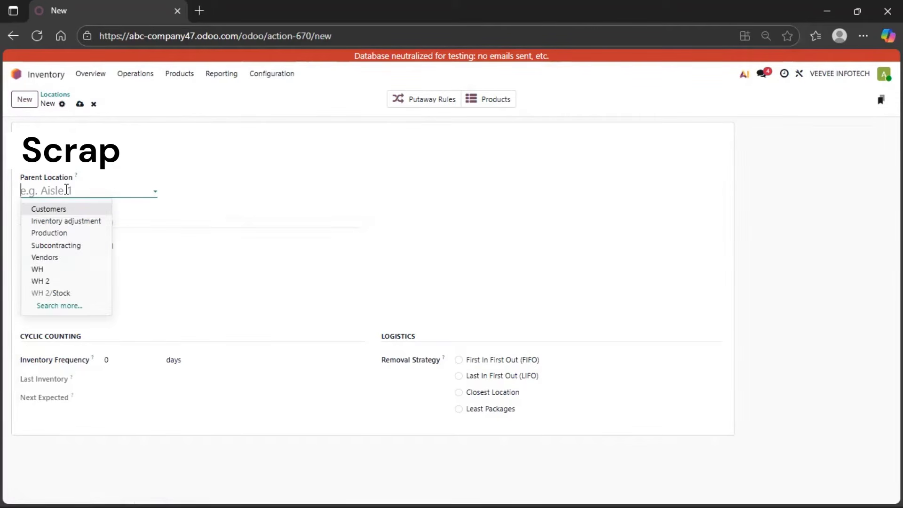
{"action": "left_click", "coordinate": [67, 296]}
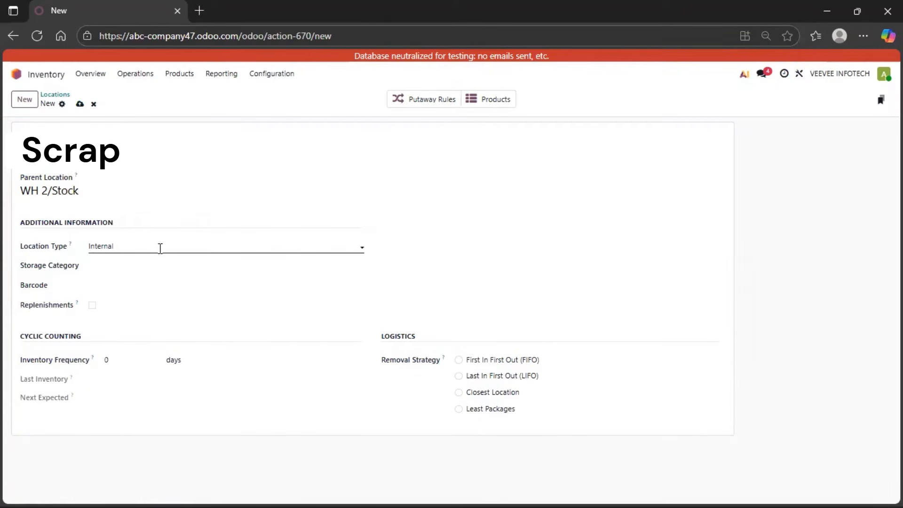
Try the Inventory Loss location type on the new location and switch it back to Internal.
{"action": "left_click", "coordinate": [185, 247]}
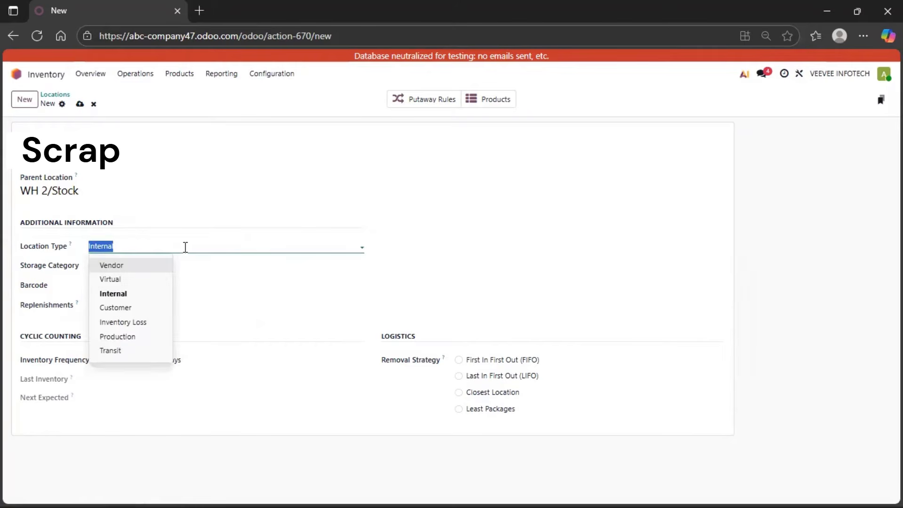
{"action": "left_click", "coordinate": [137, 324]}
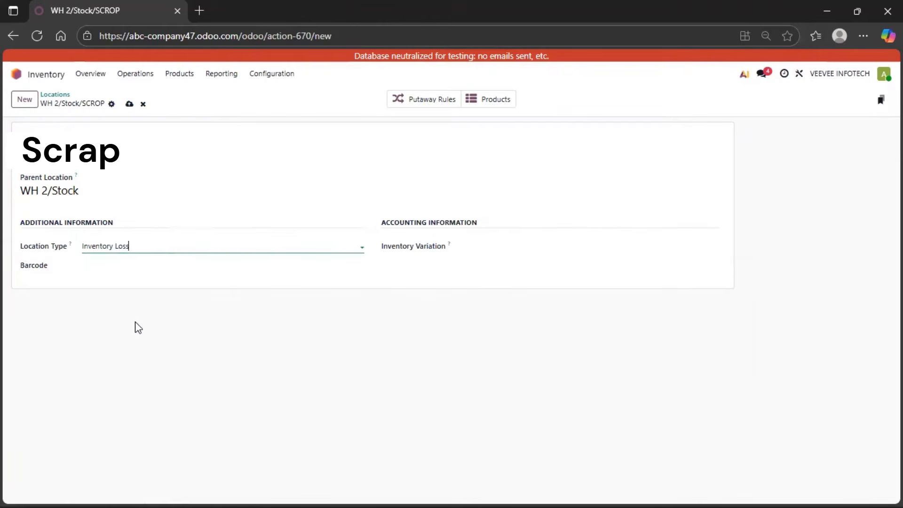
{"action": "left_click", "coordinate": [164, 246]}
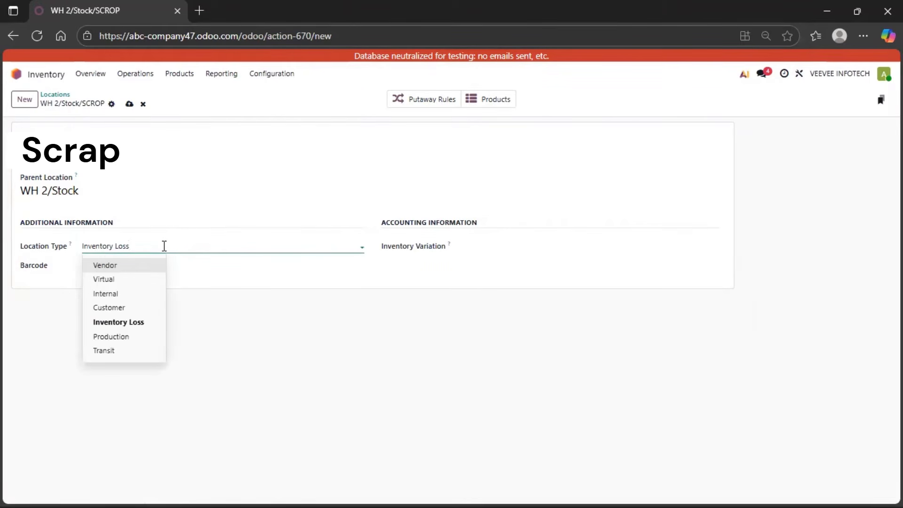
{"action": "left_click", "coordinate": [129, 296]}
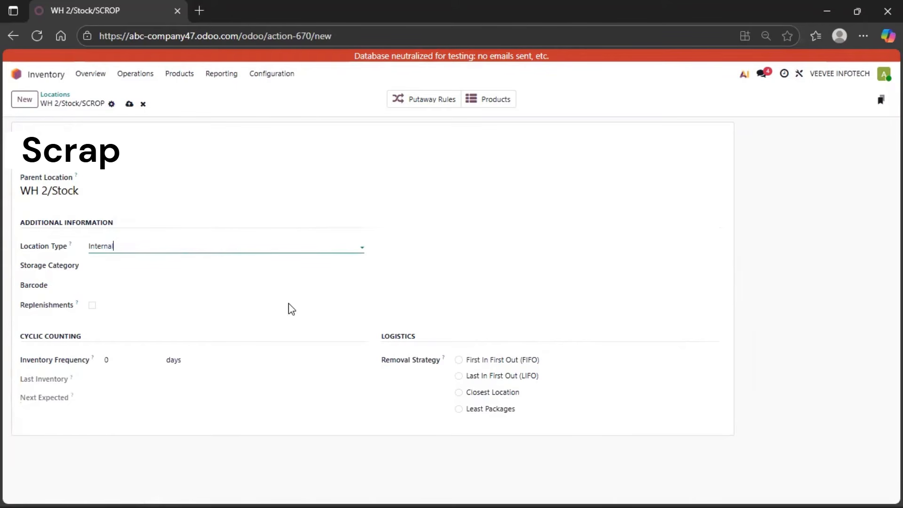
{"action": "left_click", "coordinate": [98, 268]}
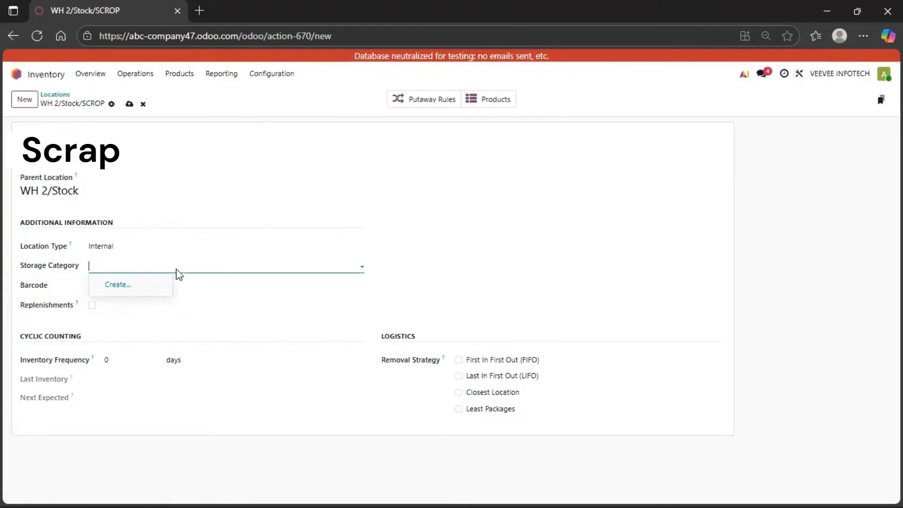
Set the new location's type to Inventory Loss, save it, and return to the locations list.
{"action": "left_click", "coordinate": [139, 246]}
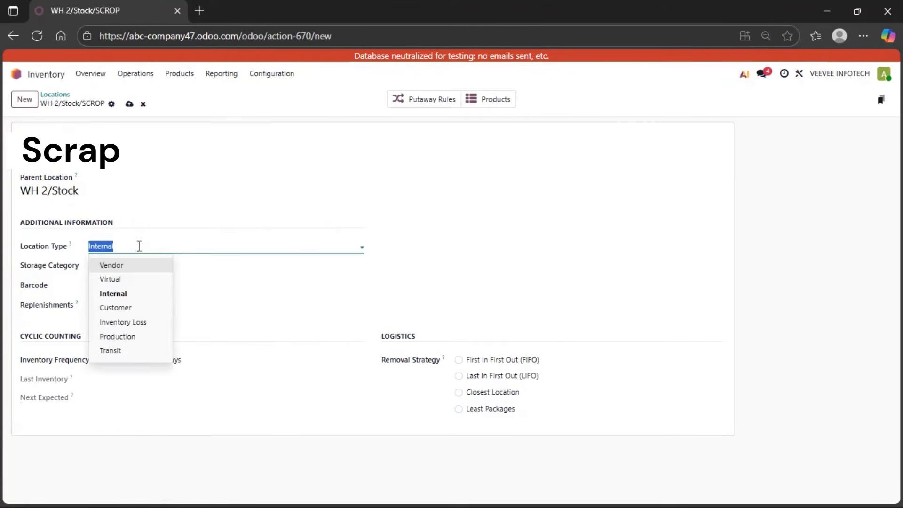
{"action": "left_click", "coordinate": [131, 324]}
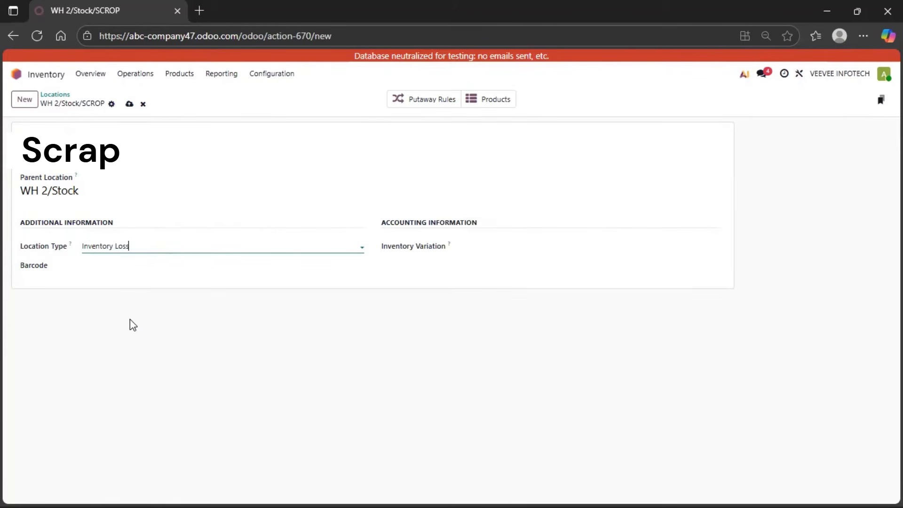
{"action": "left_click", "coordinate": [130, 104]}
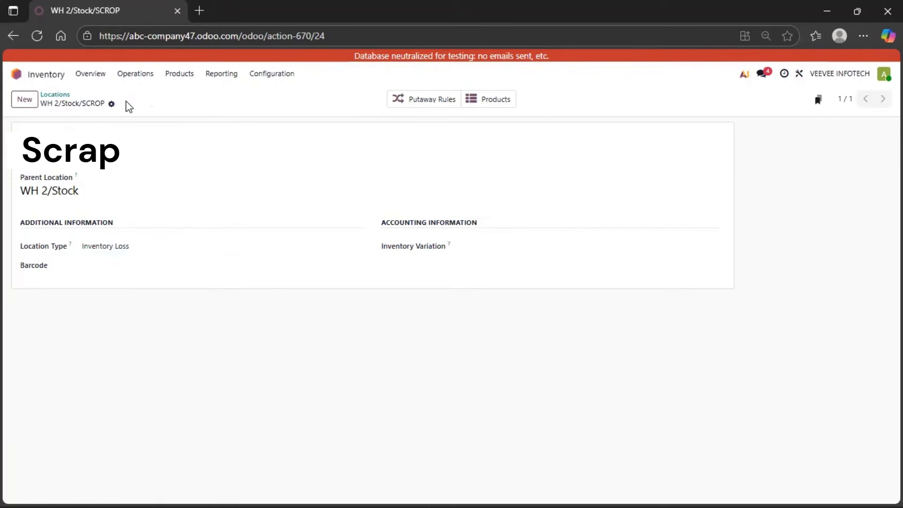
{"action": "left_click", "coordinate": [56, 95]}
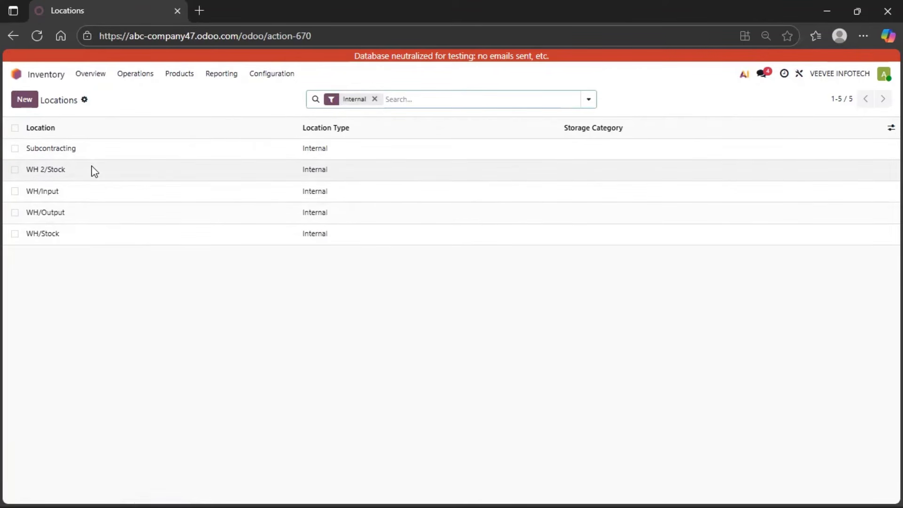
Review the stock-by-location report, checking products and quantities across the internal locations.
{"action": "left_click", "coordinate": [266, 76]}
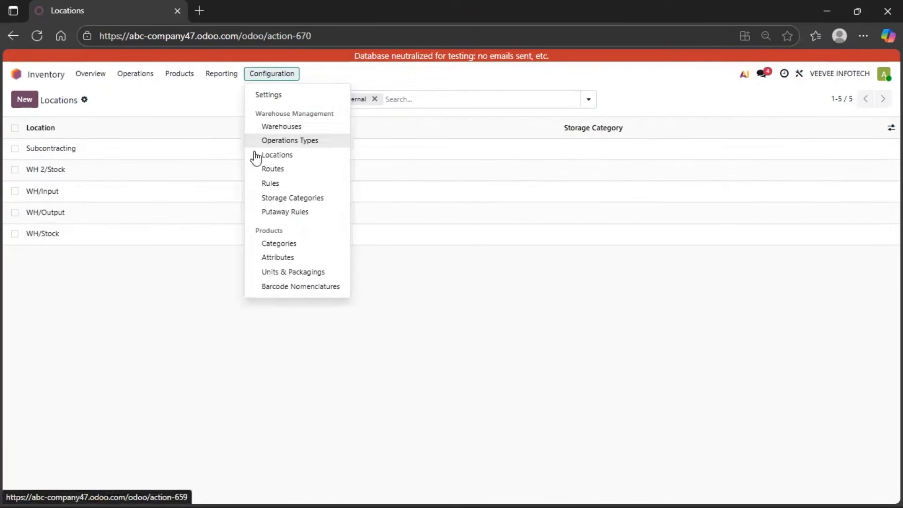
{"action": "mouse_move", "coordinate": [221, 77]}
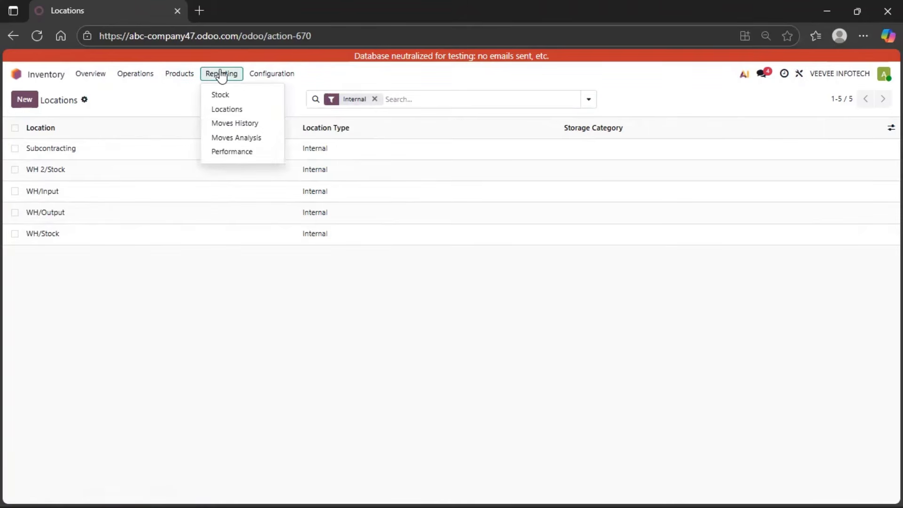
{"action": "left_click", "coordinate": [228, 108]}
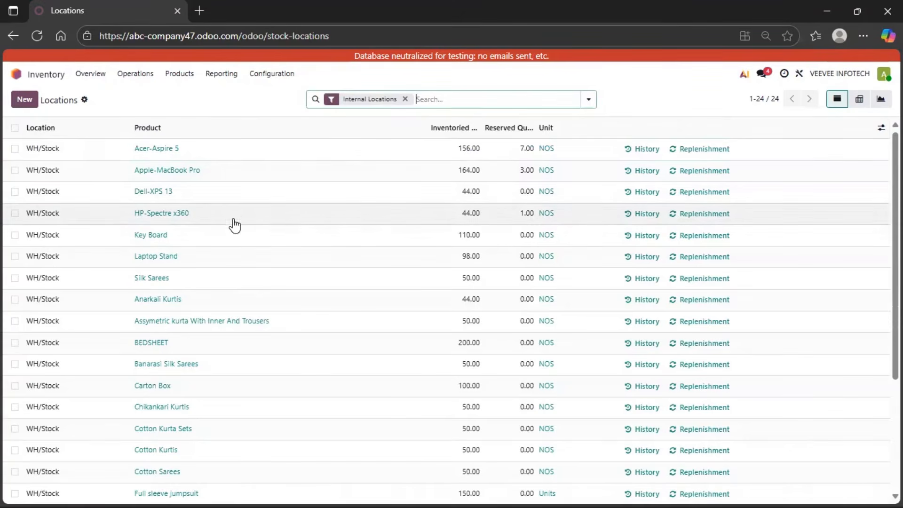
{"action": "scroll", "coordinate": [334, 254], "scroll_direction": "down", "scroll_amount": 2}
{"action": "scroll", "coordinate": [334, 254], "scroll_direction": "down", "scroll_amount": 3}
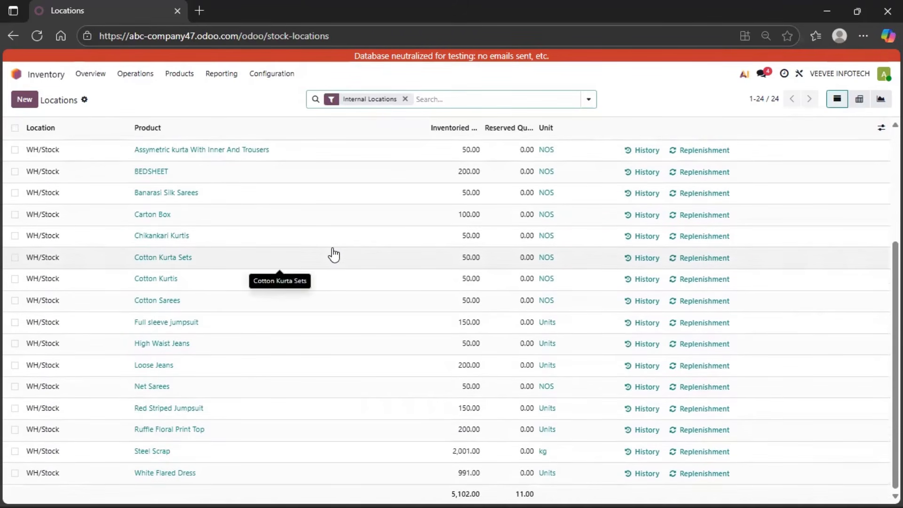
{"action": "scroll", "coordinate": [333, 254], "scroll_direction": "up", "scroll_amount": 5}
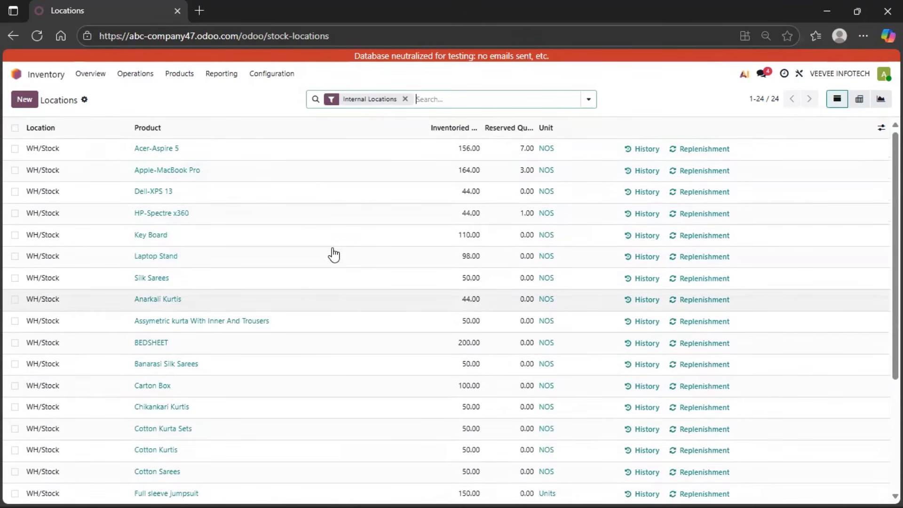
Start a new request for quotation in the Purchase app with C R I Pumps Private Limited as the vendor.
{"action": "left_click", "coordinate": [47, 81]}
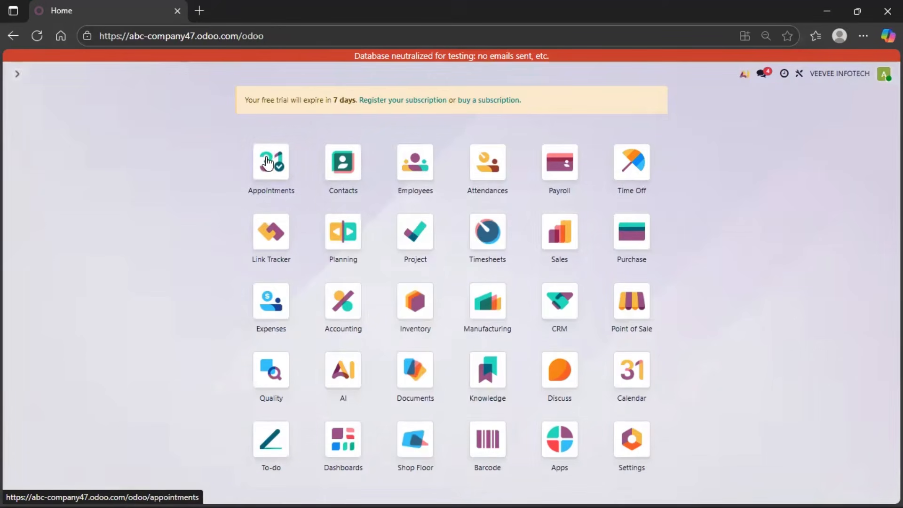
{"action": "left_click", "coordinate": [557, 174]}
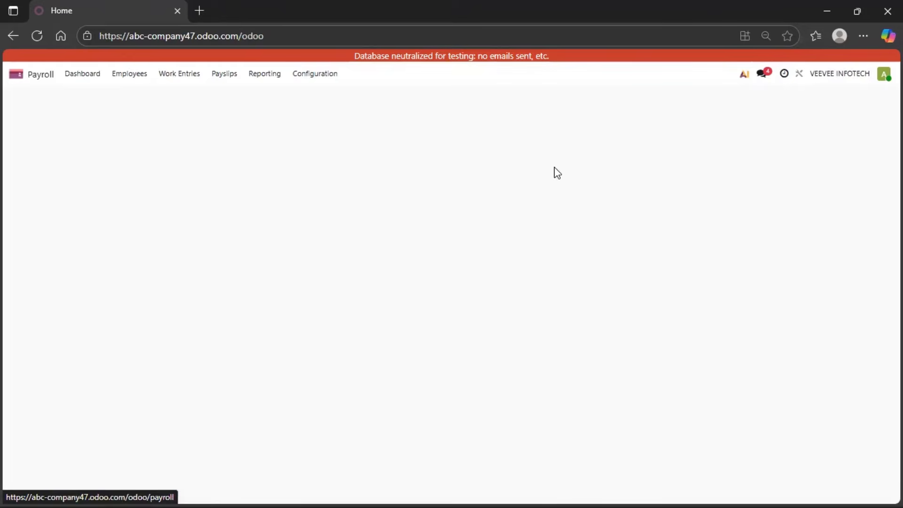
{"action": "left_click", "coordinate": [44, 82]}
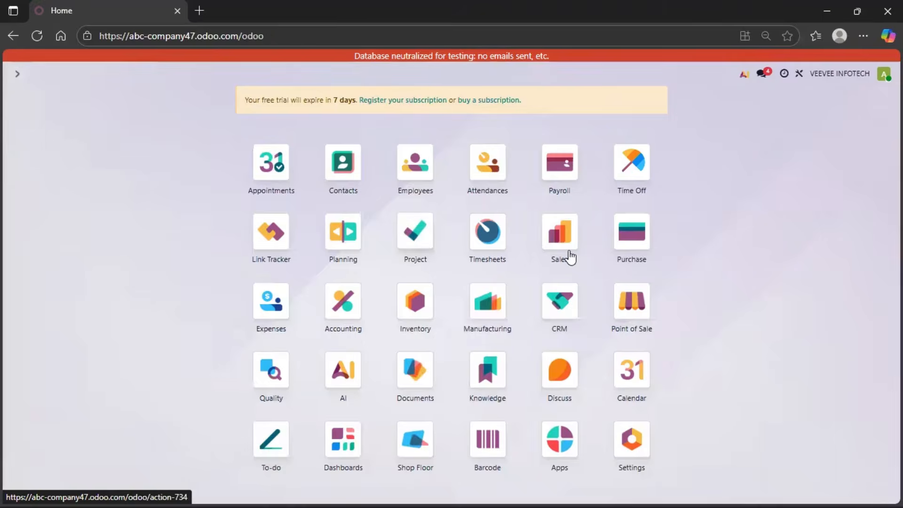
{"action": "left_click", "coordinate": [631, 236]}
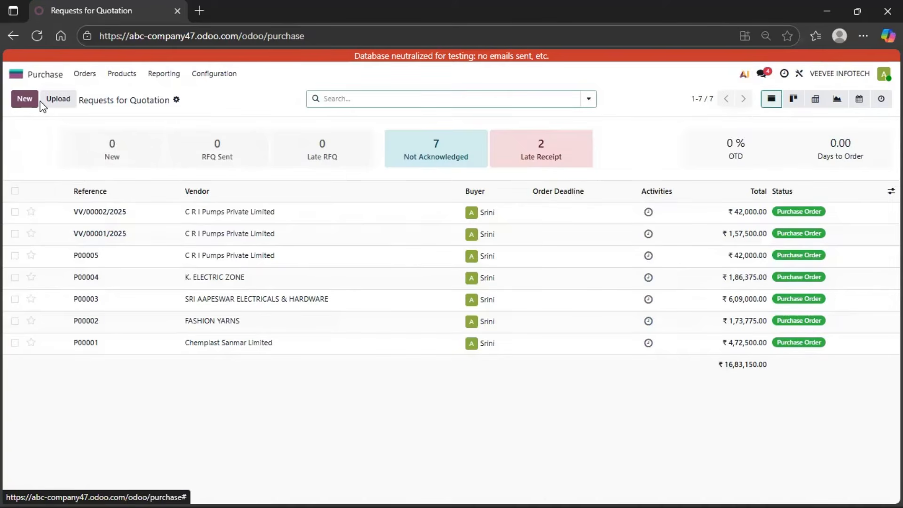
{"action": "left_click", "coordinate": [22, 100]}
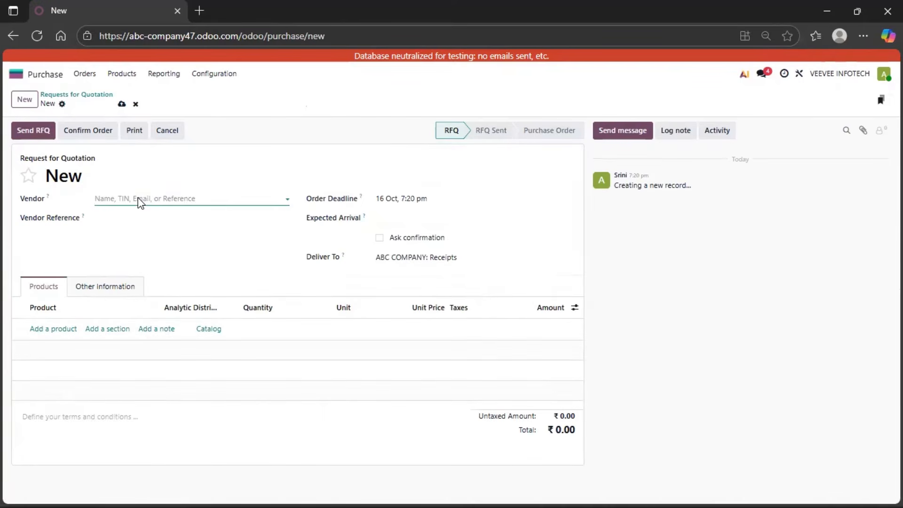
{"action": "left_click", "coordinate": [138, 199]}
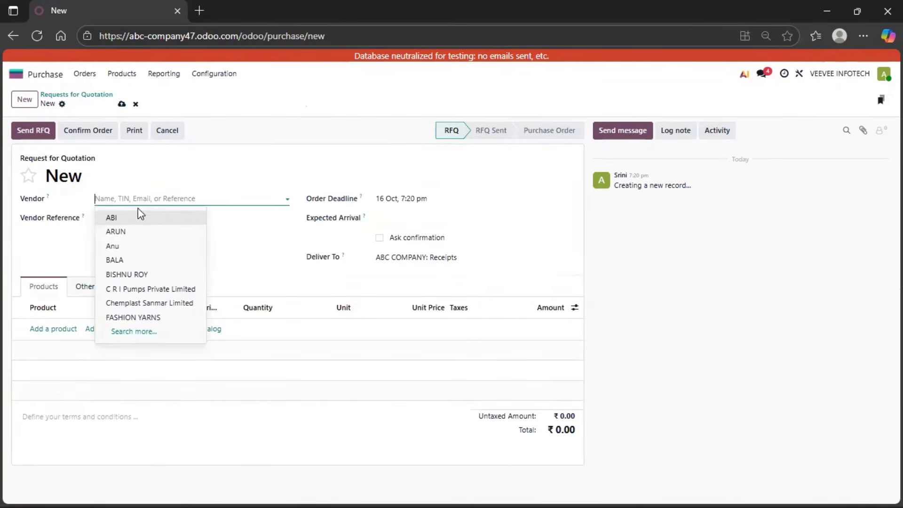
{"action": "left_click", "coordinate": [141, 287]}
Add the product Acer-Aspire 5 to the request for quotation and confirm the order.
{"action": "left_click", "coordinate": [64, 332]}
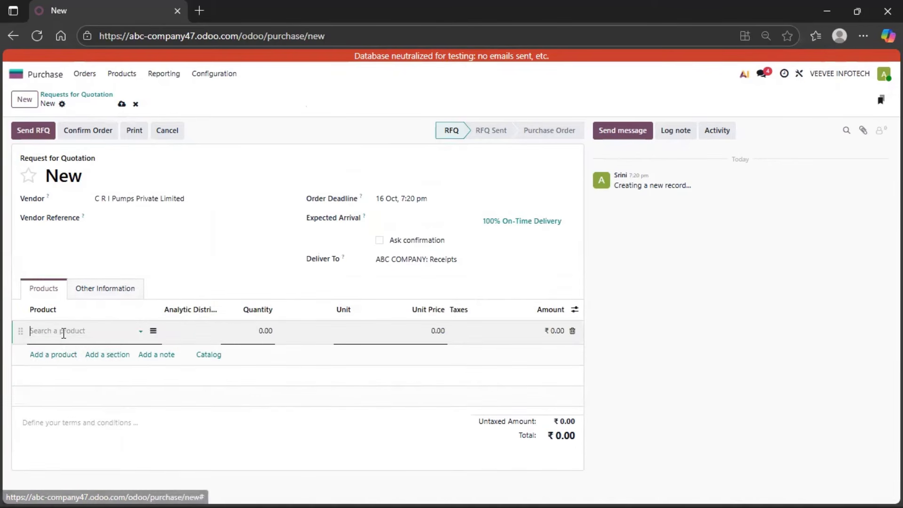
{"action": "left_click", "coordinate": [68, 354]}
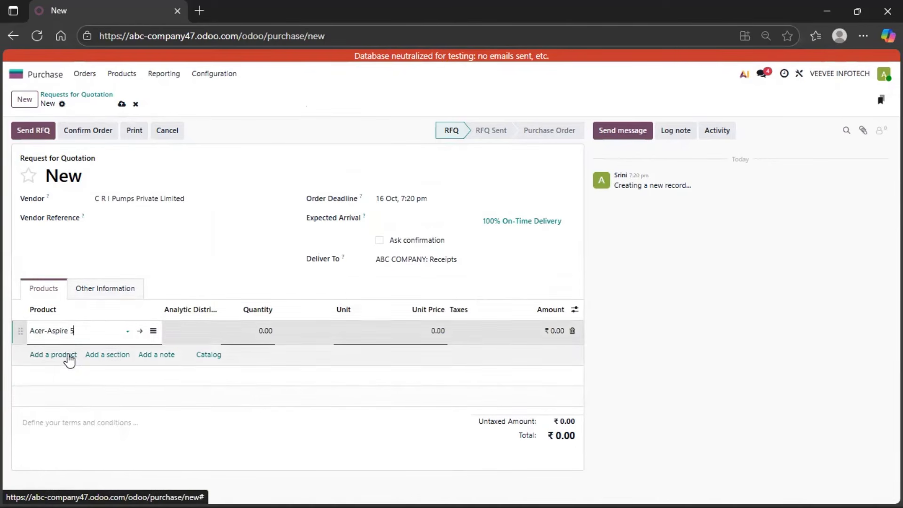
{"action": "left_click", "coordinate": [78, 134]}
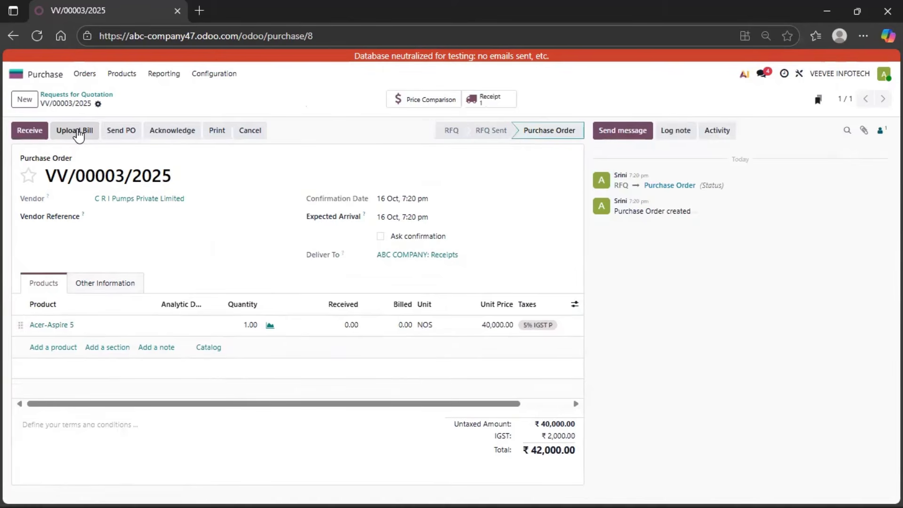
Set the destination location of the order's receipt to WH 2/Stock and validate the receipt.
{"action": "left_click", "coordinate": [488, 99]}
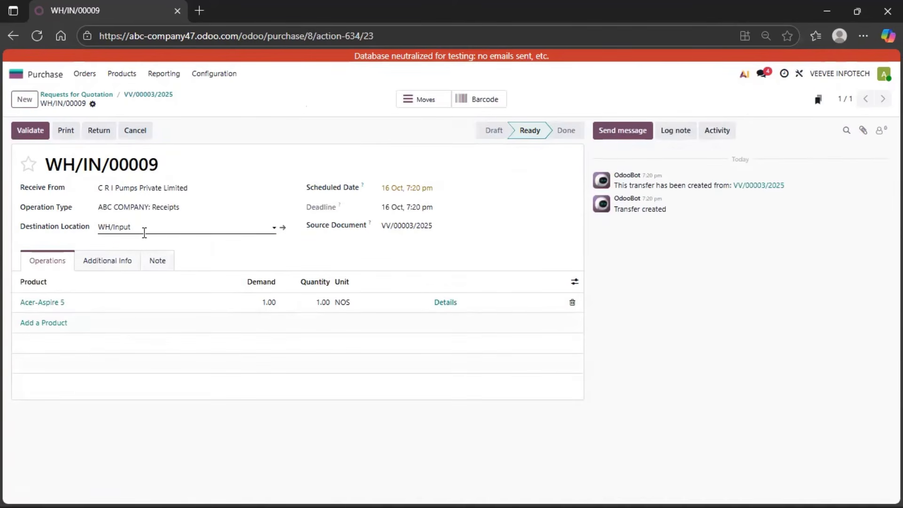
{"action": "left_click", "coordinate": [143, 231]}
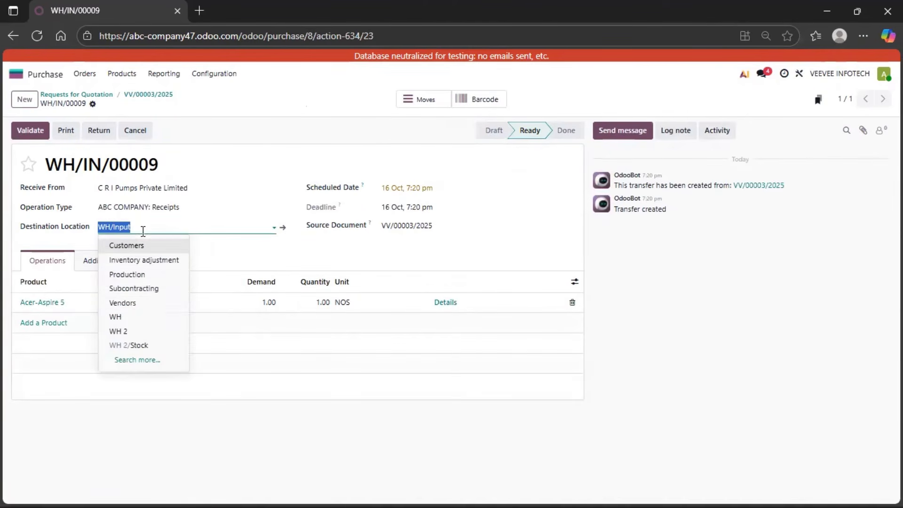
{"action": "left_click", "coordinate": [146, 360]}
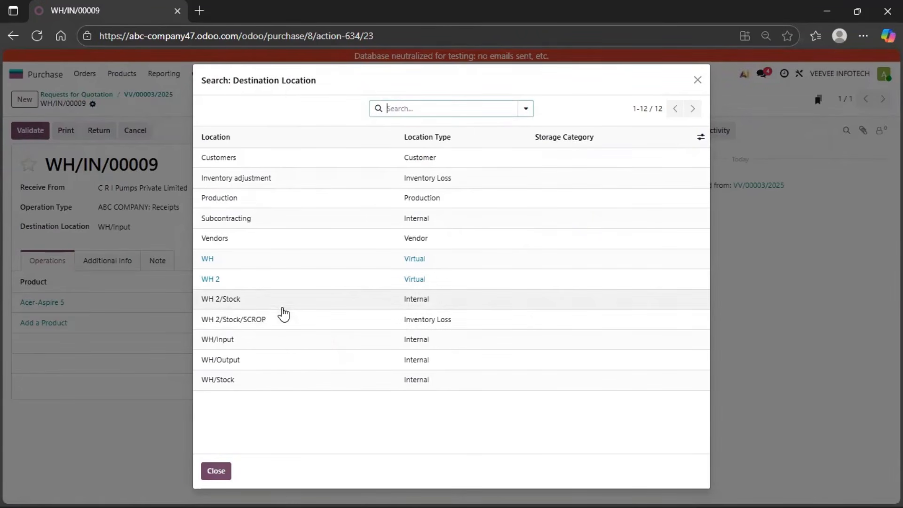
{"action": "left_click", "coordinate": [281, 306]}
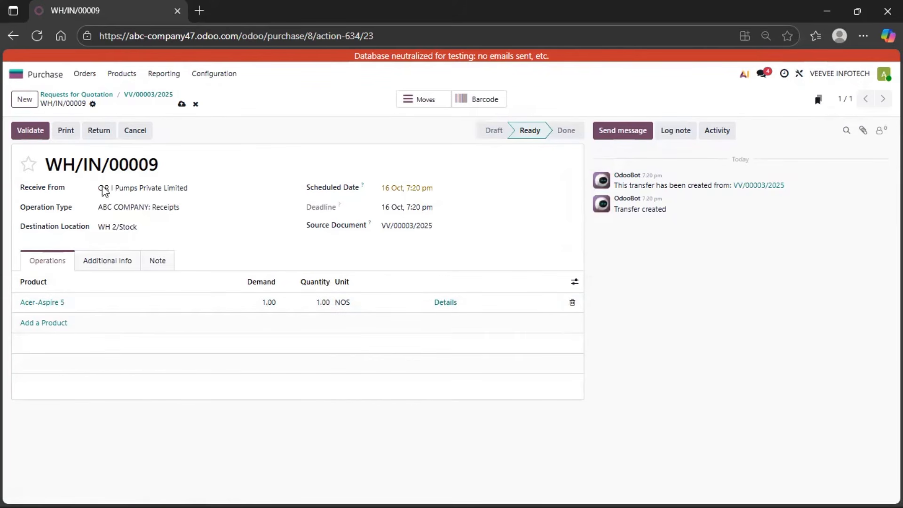
{"action": "left_click", "coordinate": [50, 134]}
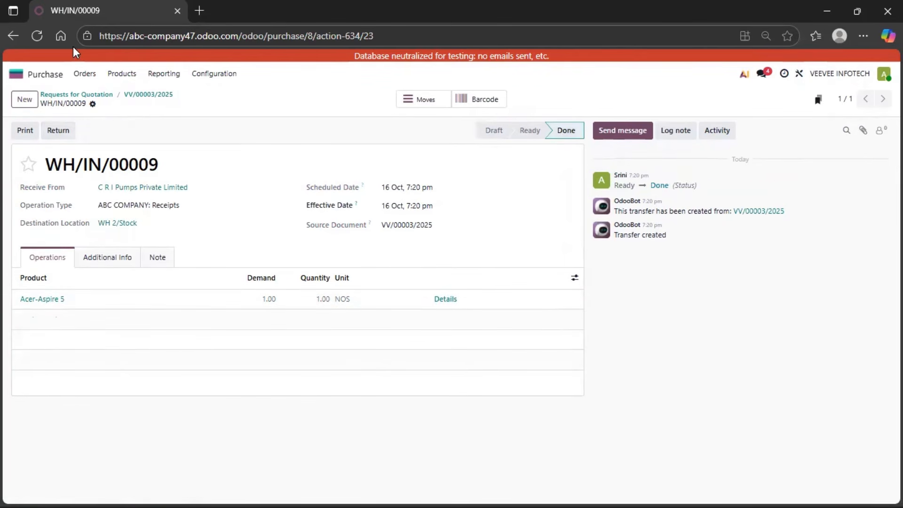
Filter the Inventory stock report to VEEVEE INFOTECH - warehouse # 2 and check the on-hand quantities and values of its products.
{"action": "left_click", "coordinate": [19, 75]}
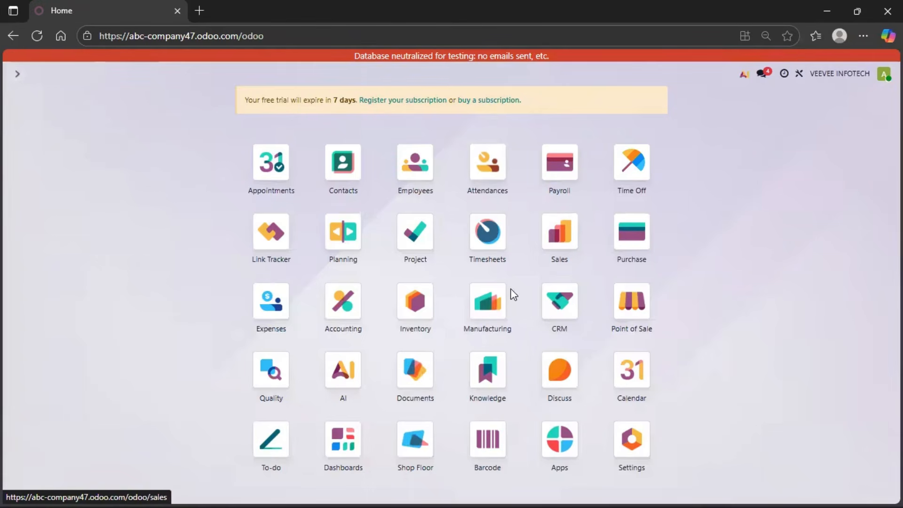
{"action": "left_click", "coordinate": [414, 308]}
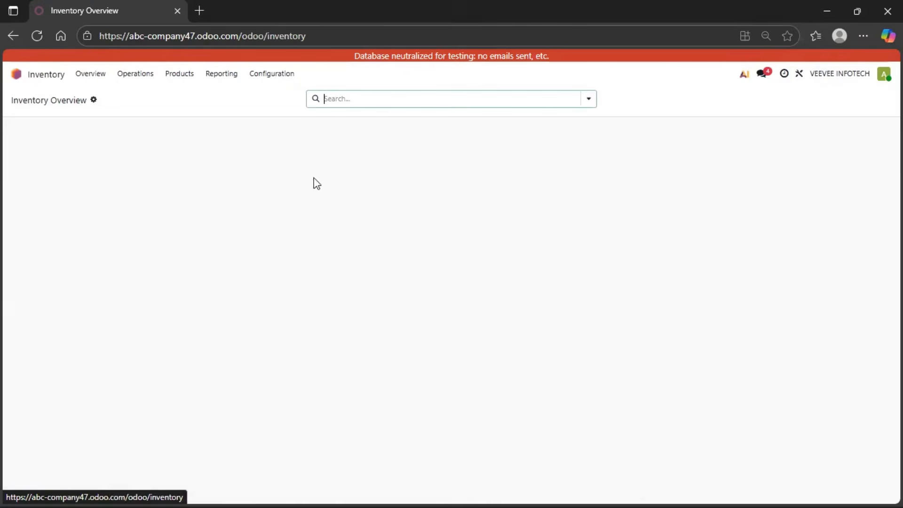
{"action": "left_click", "coordinate": [219, 75]}
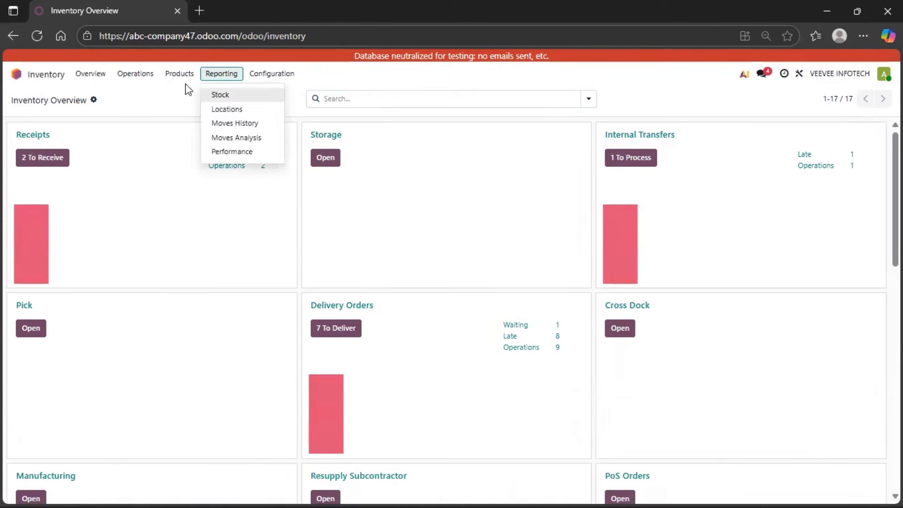
{"action": "left_click", "coordinate": [224, 97]}
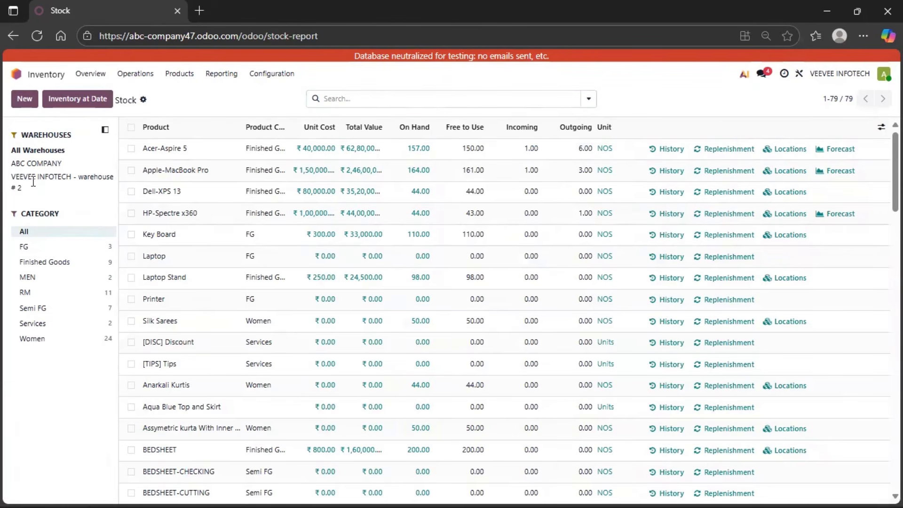
{"action": "left_click", "coordinate": [33, 181]}
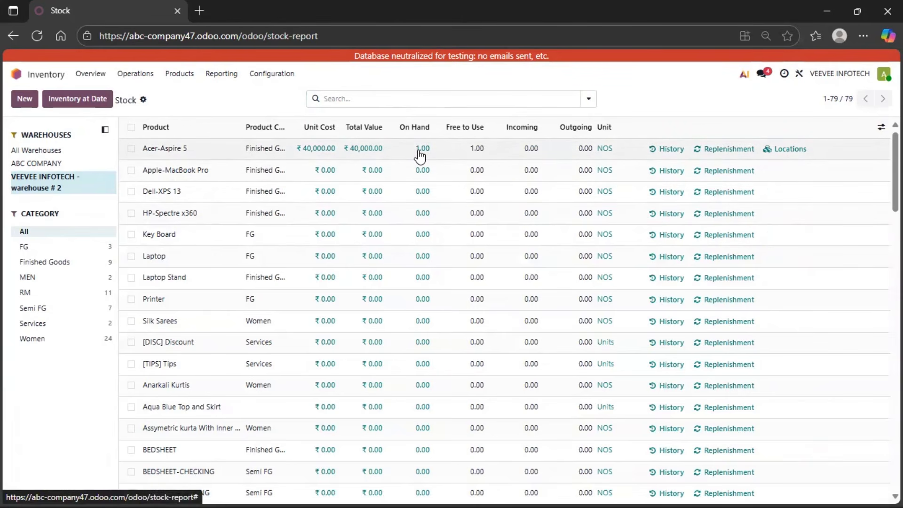
{"action": "scroll", "coordinate": [414, 210], "scroll_direction": "down", "scroll_amount": 15}
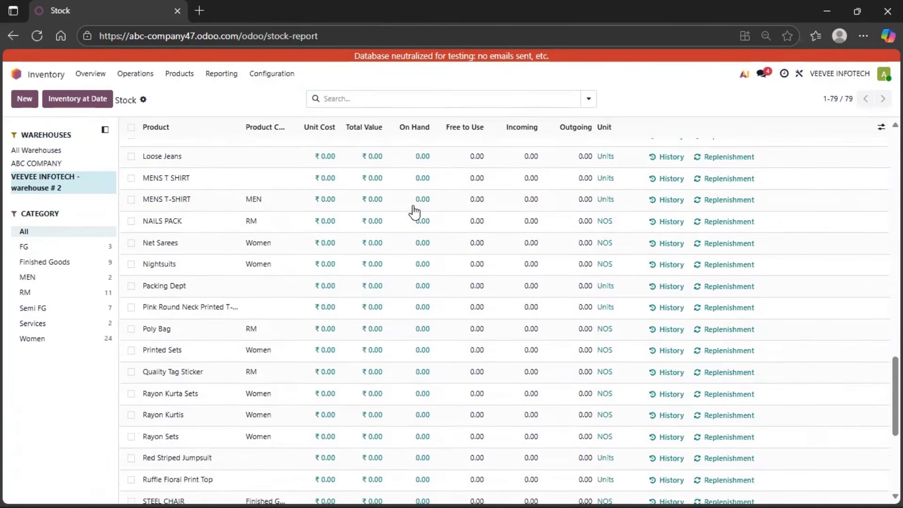
{"action": "scroll", "coordinate": [414, 212], "scroll_direction": "down", "scroll_amount": 6}
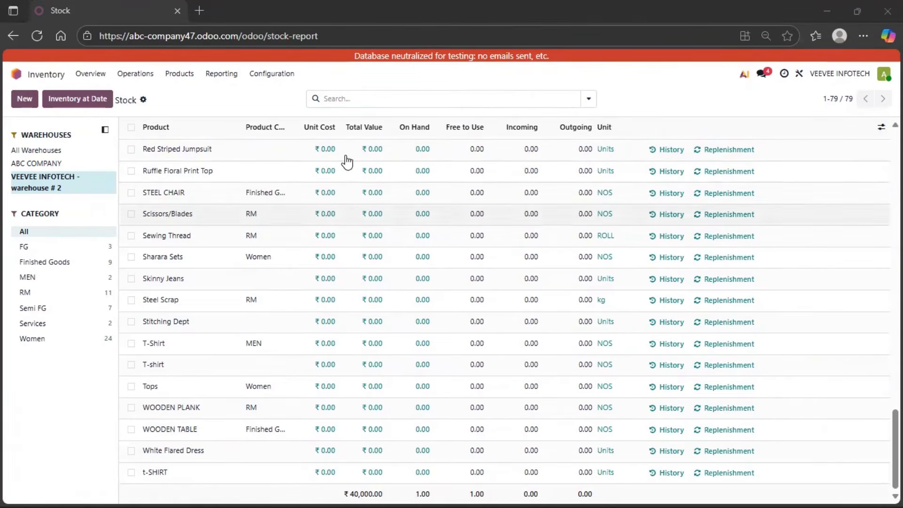
{"action": "scroll", "coordinate": [360, 298], "scroll_direction": "up", "scroll_amount": 10}
{"action": "scroll", "coordinate": [360, 298], "scroll_direction": "up", "scroll_amount": 3}
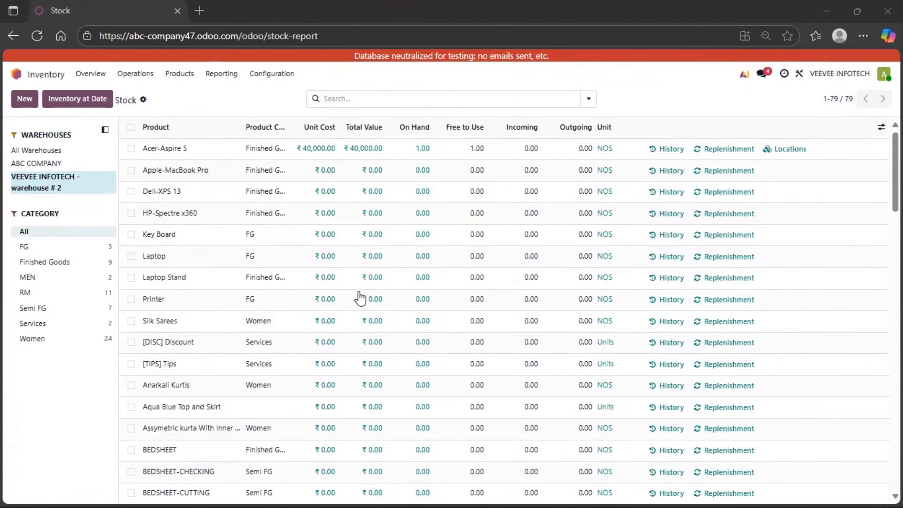